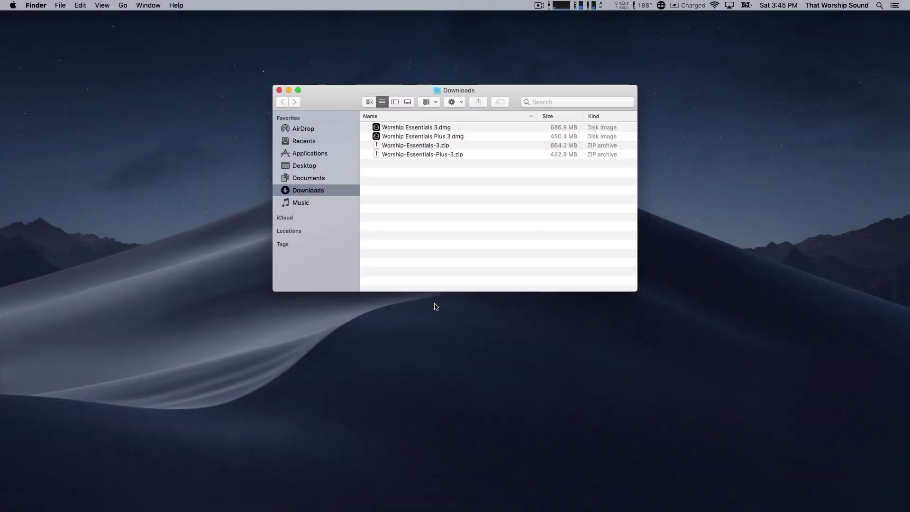
Open Worship Essentials 3.dmg from Downloads, agree to its license, and launch the Install.pkg automatic installer.
{"action": "double_click", "coordinate": [401, 128]}
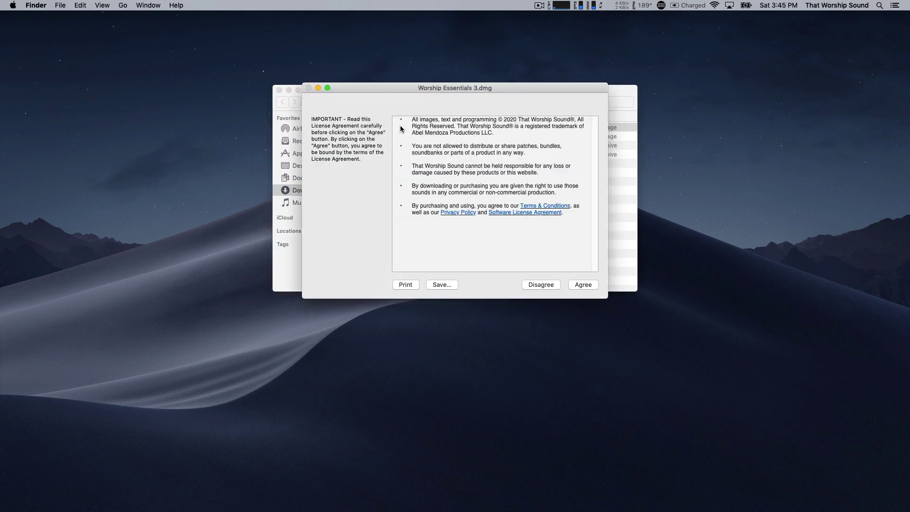
{"action": "left_click", "coordinate": [592, 289]}
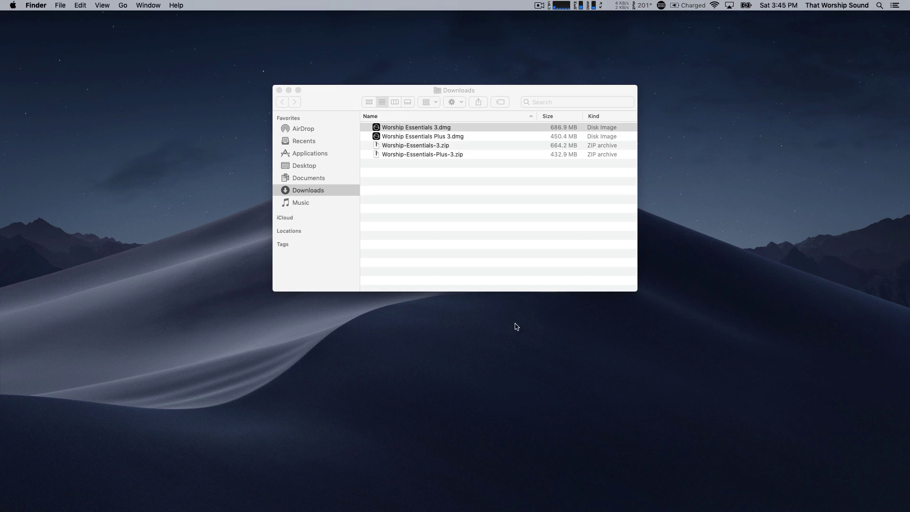
{"action": "left_click", "coordinate": [171, 157]}
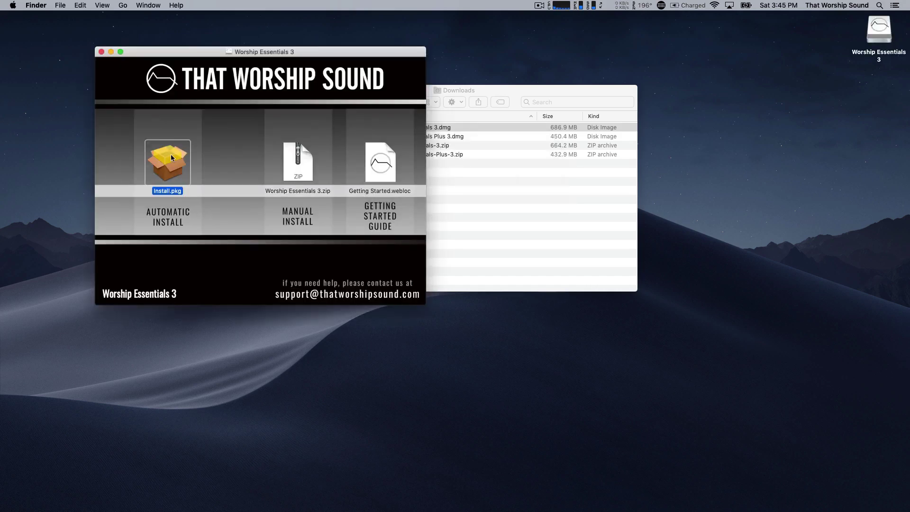
{"action": "double_click", "coordinate": [171, 158]}
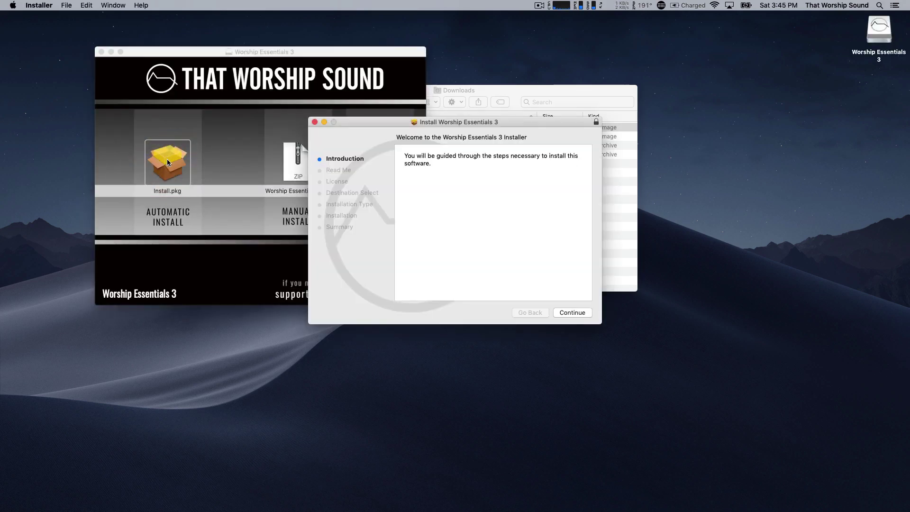
Run the Worship Essentials 3 installation, accepting the software license and entering the account password, and close the finished installer.
{"action": "left_click", "coordinate": [579, 313]}
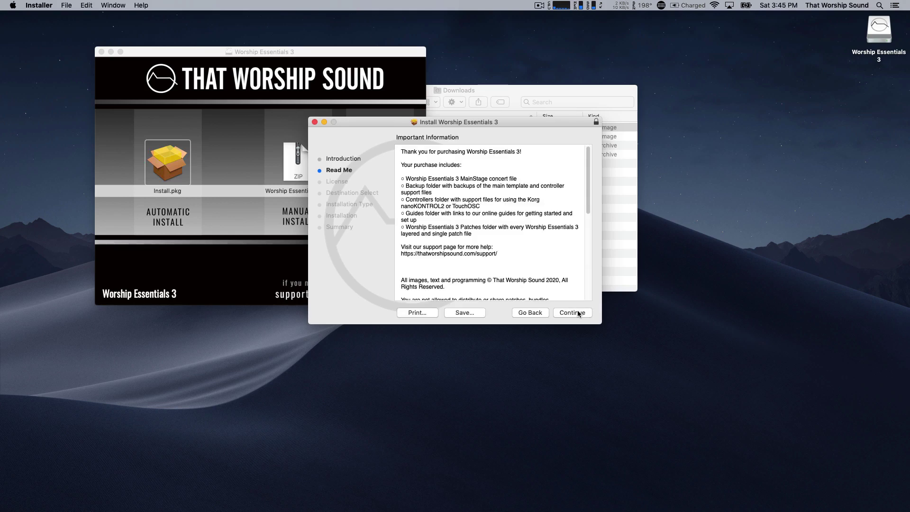
{"action": "left_click", "coordinate": [578, 313]}
{"action": "left_click", "coordinate": [578, 313]}
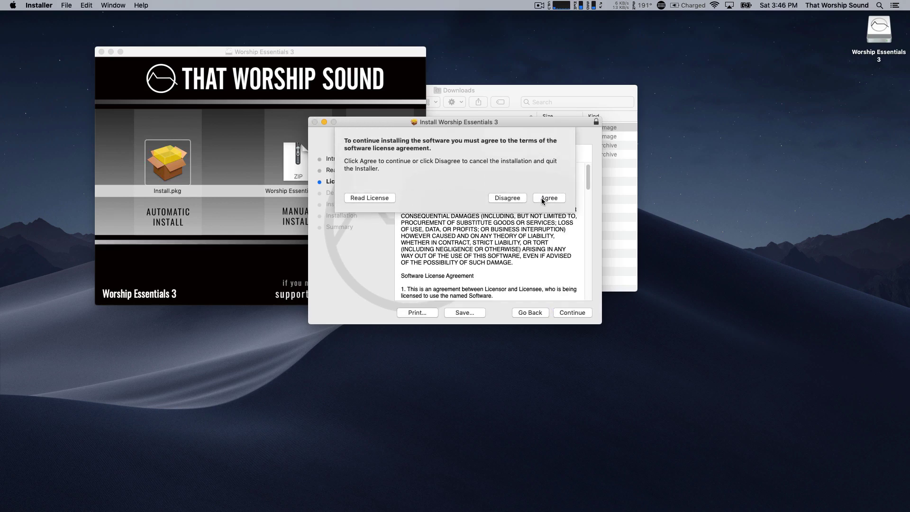
{"action": "left_click", "coordinate": [546, 200]}
{"action": "left_click", "coordinate": [583, 312]}
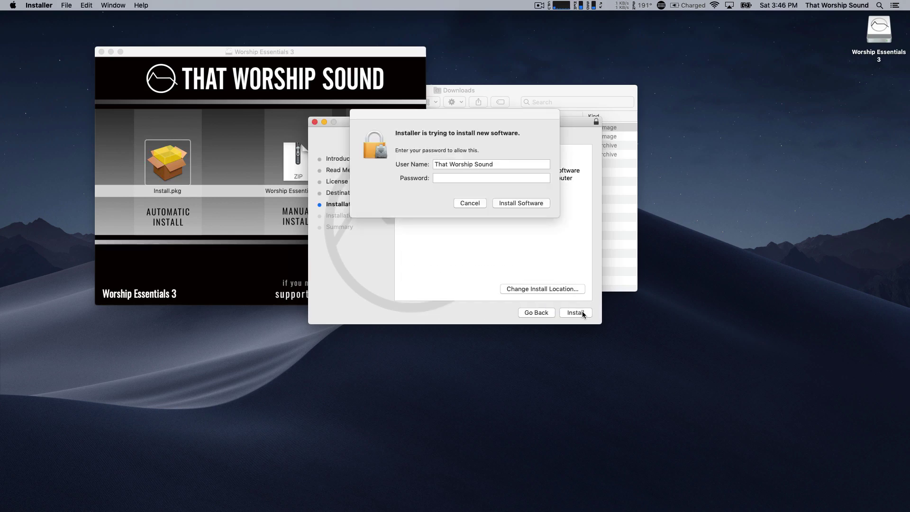
{"action": "type", "text": "*****"}
{"action": "key", "text": "Return"}
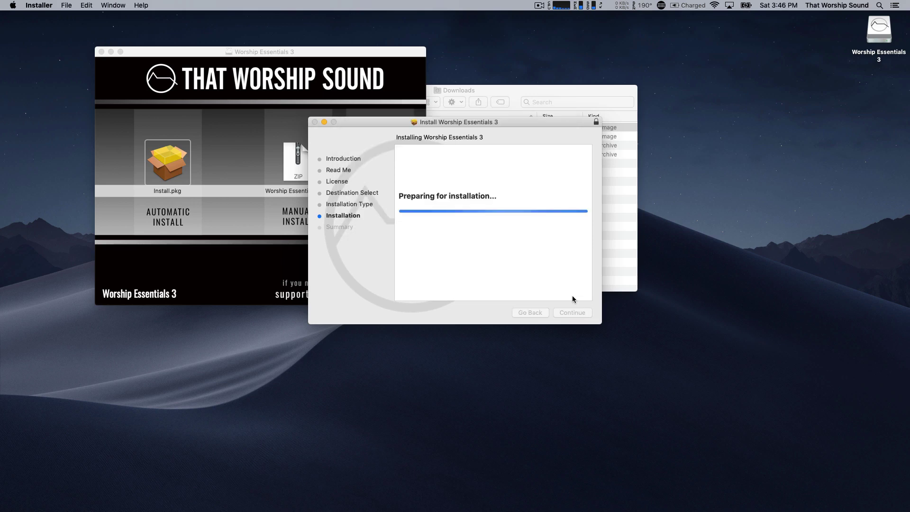
{"action": "left_click", "coordinate": [580, 314]}
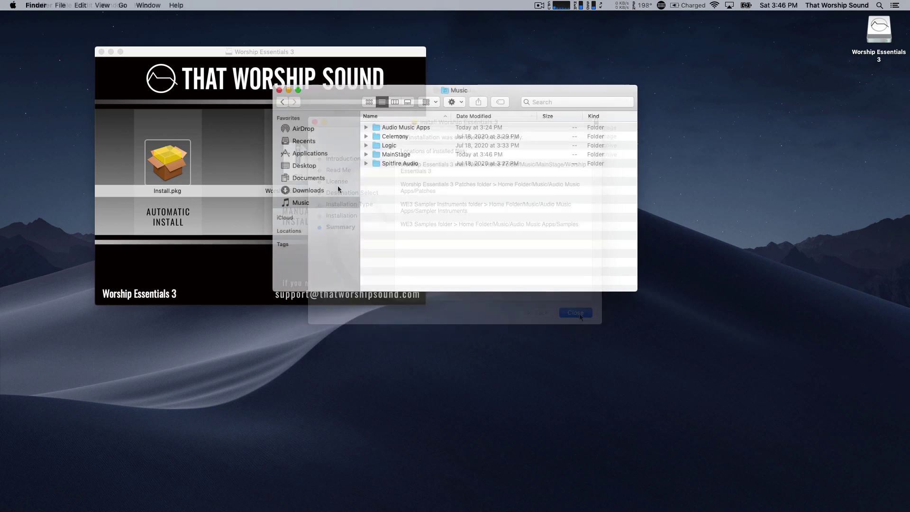
Open the Worship Essentials 3 concert file from the MainStage/Worship Essentials 3 folder in Music.
{"action": "double_click", "coordinate": [414, 152]}
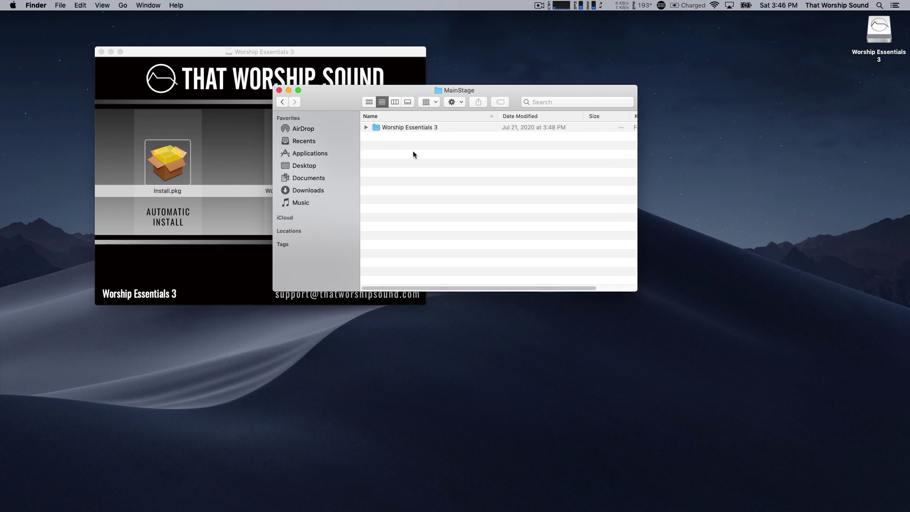
{"action": "double_click", "coordinate": [412, 127]}
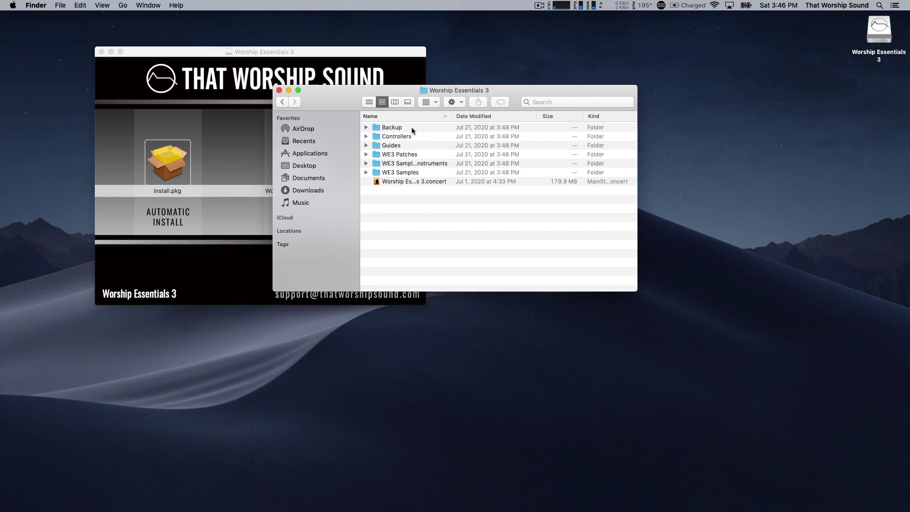
{"action": "left_click", "coordinate": [404, 182]}
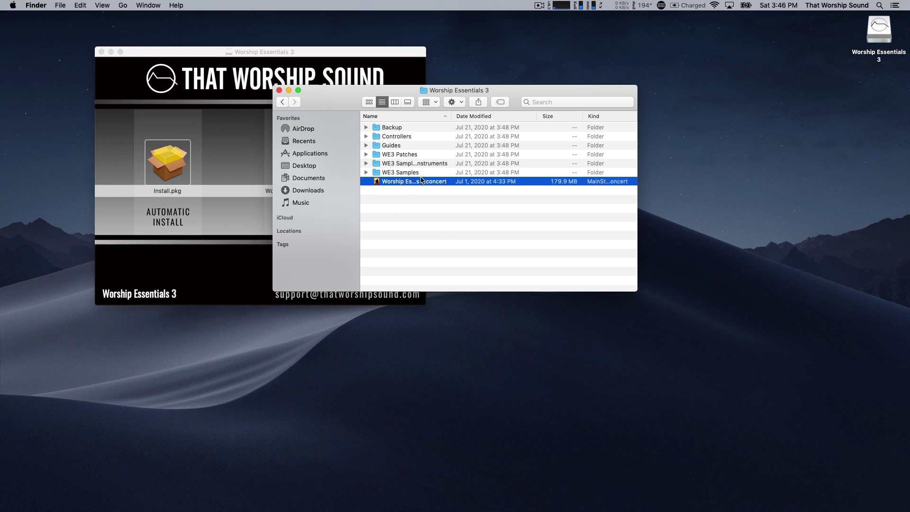
{"action": "double_click", "coordinate": [420, 182]}
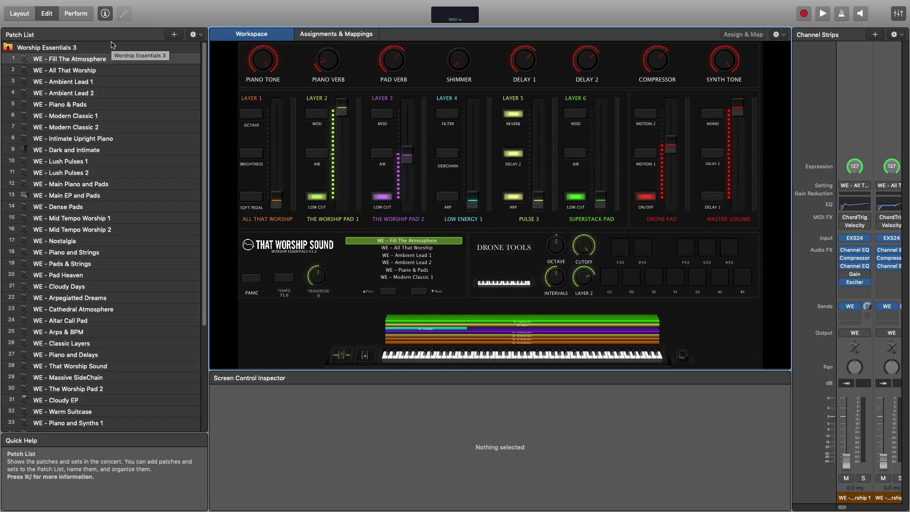
Switch to Layout mode and assign the main 88-key keyboard to MIDI Port UltraLite mk3 Hybrid with hardware assignment.
{"action": "left_click", "coordinate": [20, 14]}
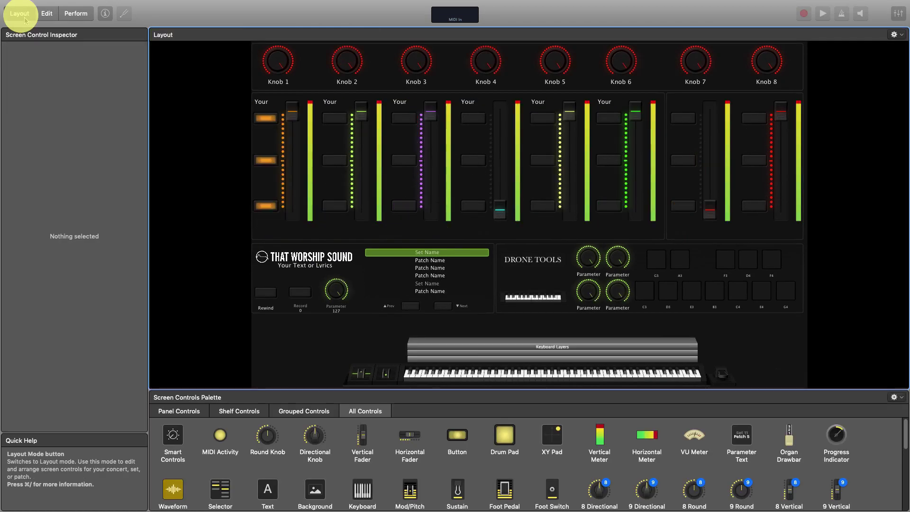
{"action": "left_click", "coordinate": [464, 377]}
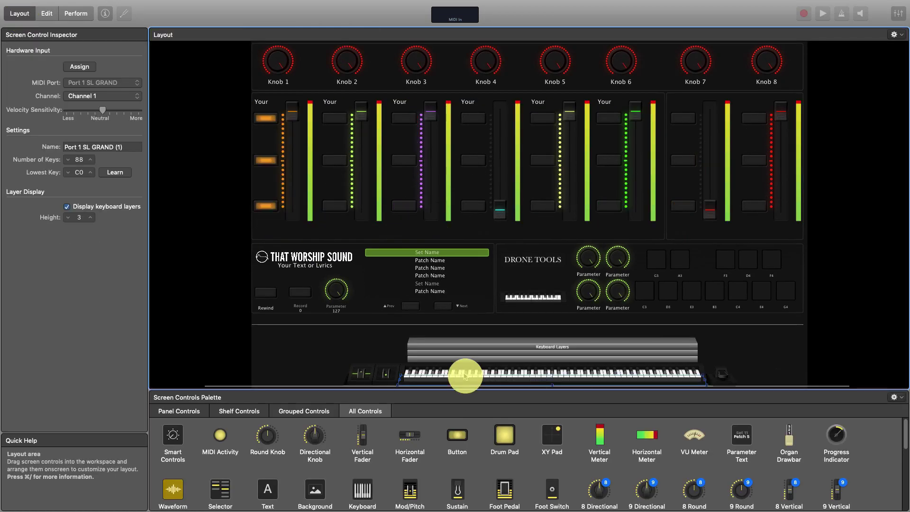
{"action": "left_click", "coordinate": [121, 83]}
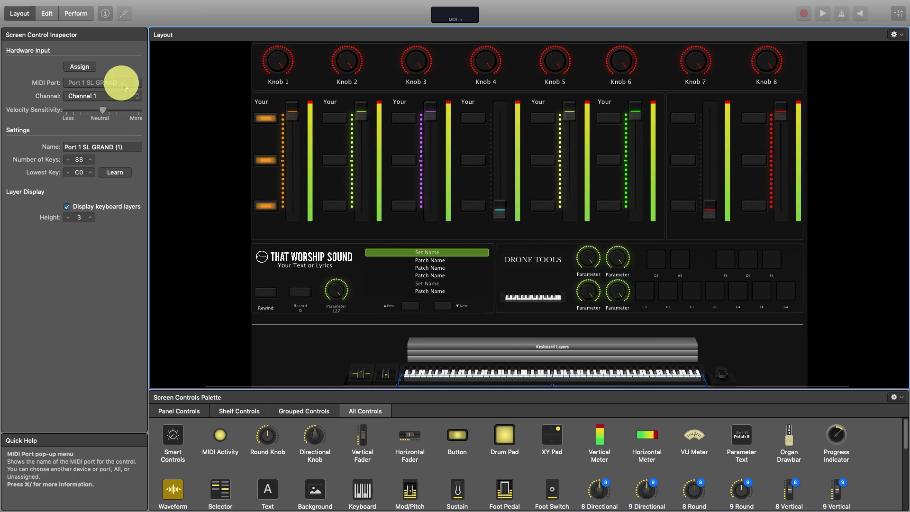
{"action": "left_click", "coordinate": [122, 84]}
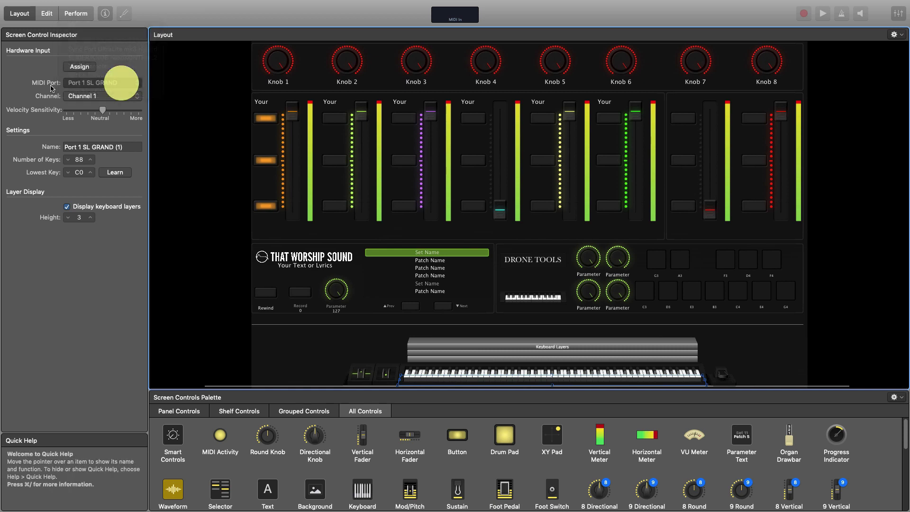
{"action": "left_click", "coordinate": [86, 68]}
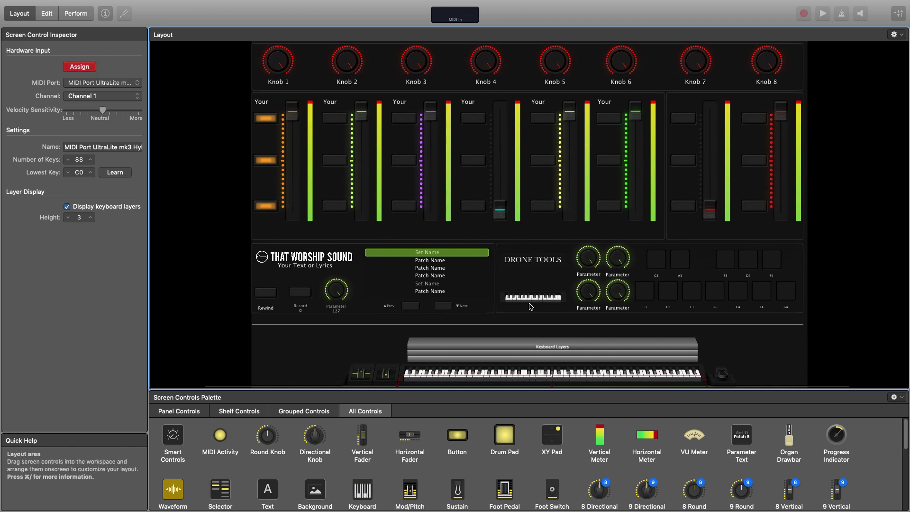
Assign the on-screen sustain pedal and modulation wheel to the hardware keyboard's controls, and end assignment mode.
{"action": "left_click", "coordinate": [728, 380]}
{"action": "left_click", "coordinate": [728, 380]}
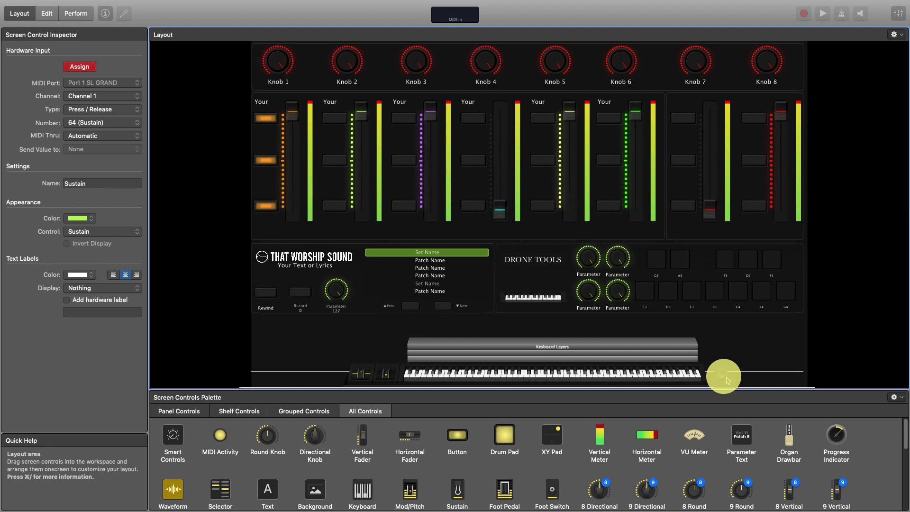
{"action": "left_click", "coordinate": [388, 375]}
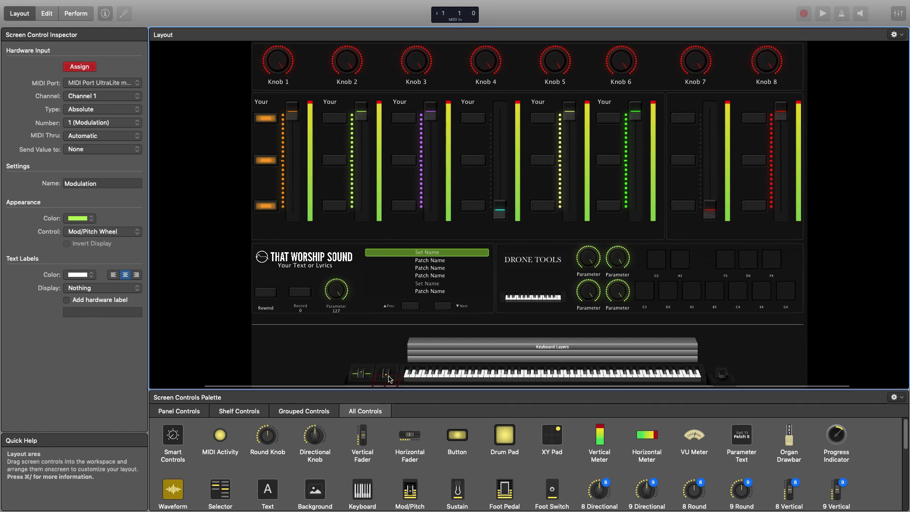
{"action": "left_click", "coordinate": [81, 67]}
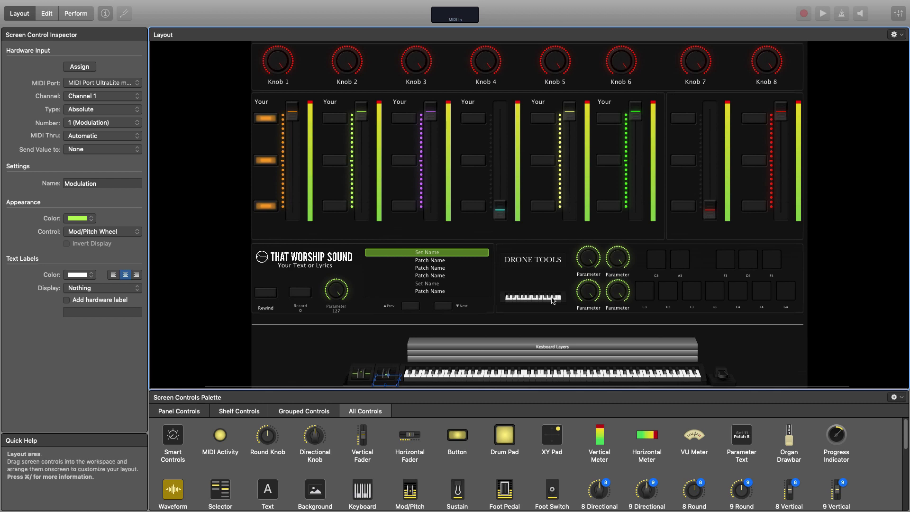
Select the small Drone Tools keyboard and examine its MIDI port choices and hardware assignment option.
{"action": "left_click", "coordinate": [532, 301]}
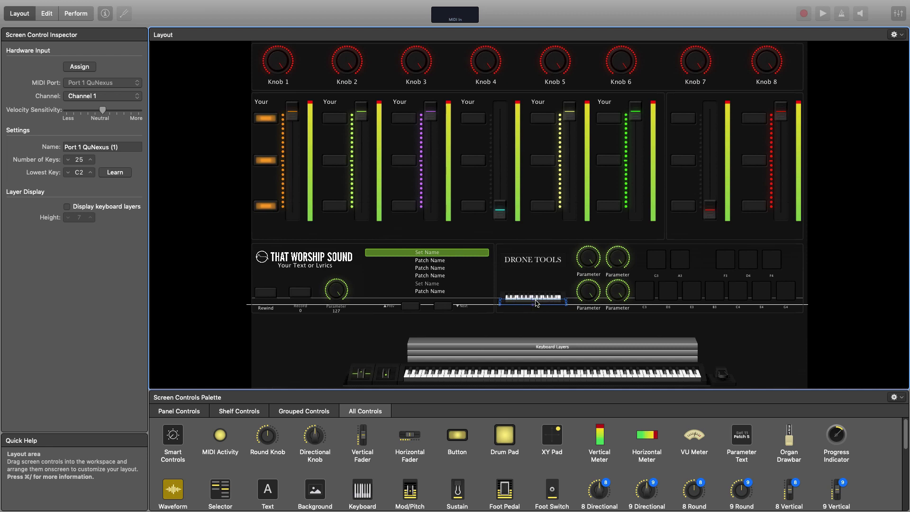
{"action": "left_click", "coordinate": [114, 84]}
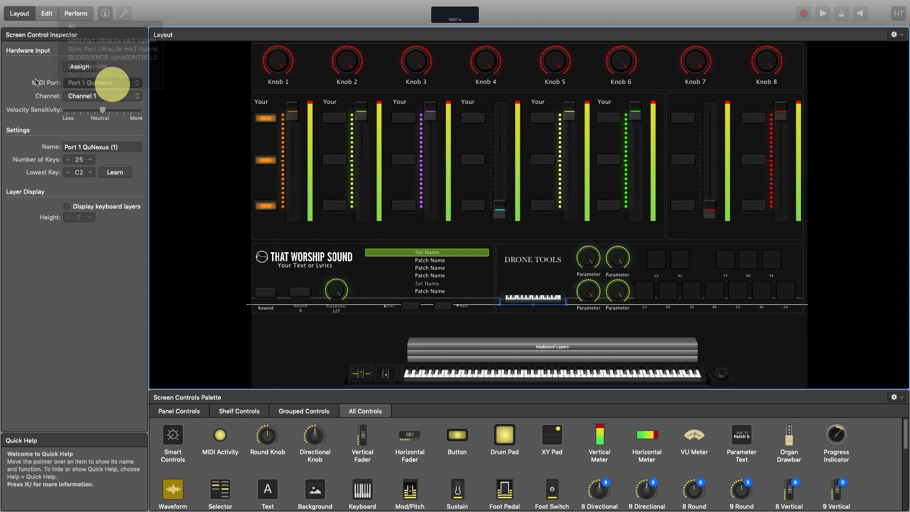
{"action": "left_click", "coordinate": [82, 70]}
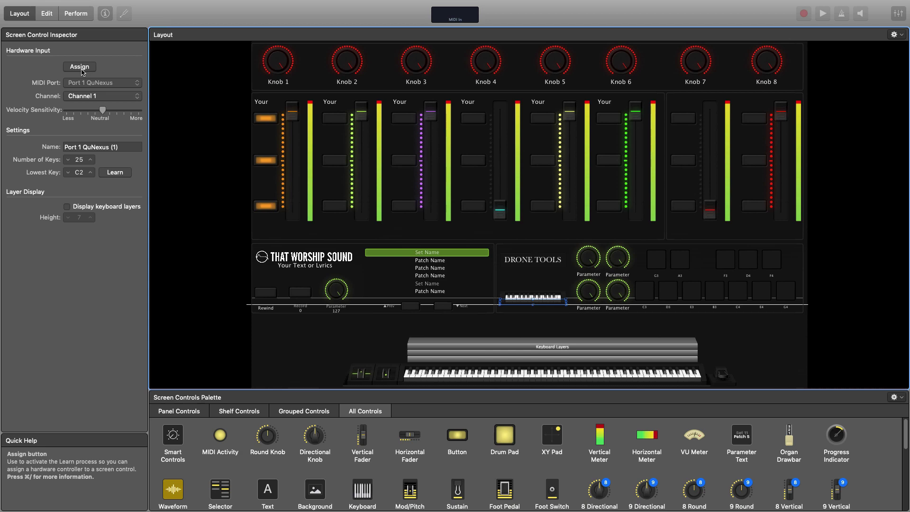
{"action": "key", "text": "super+2"}
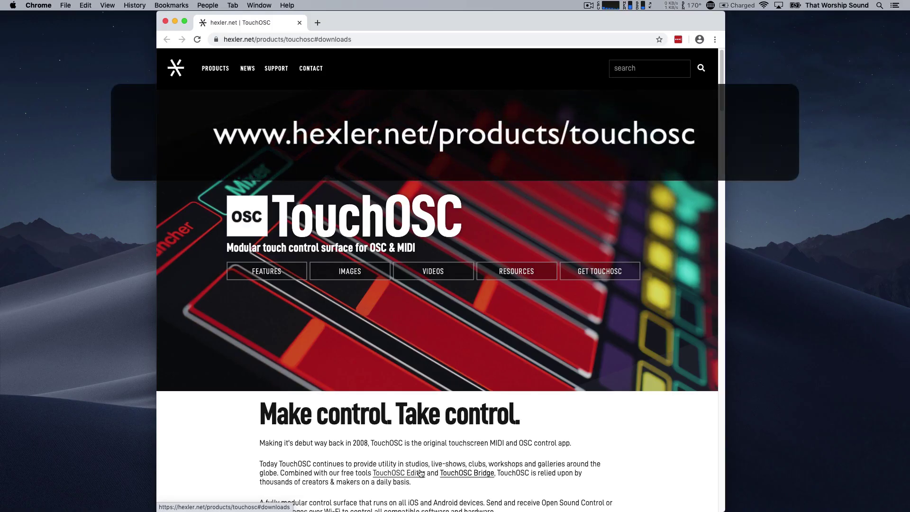
Go to the TouchOSC Editor download section on hexler.net, and expand touchosc-editor-1.8.9-macos.zip in Finder's Downloads folder.
{"action": "left_click", "coordinate": [421, 473]}
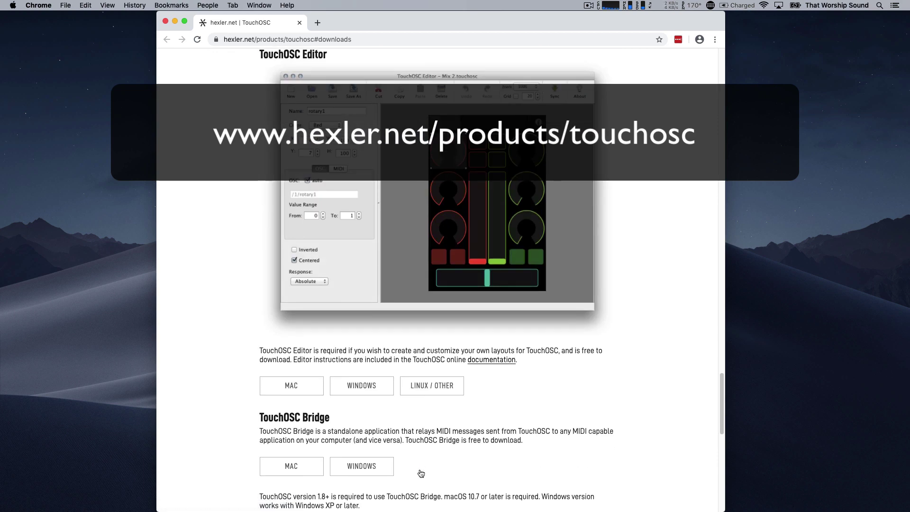
{"action": "key", "text": "super+Tab"}
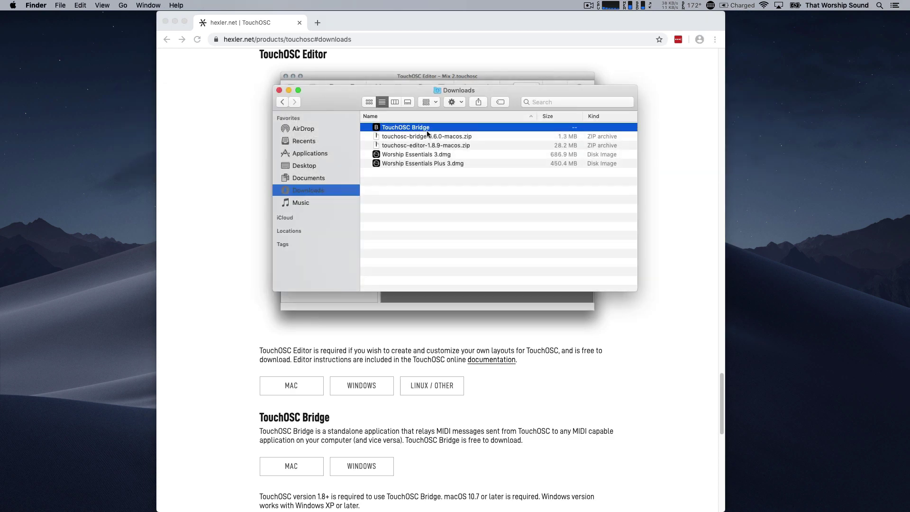
{"action": "double_click", "coordinate": [436, 146]}
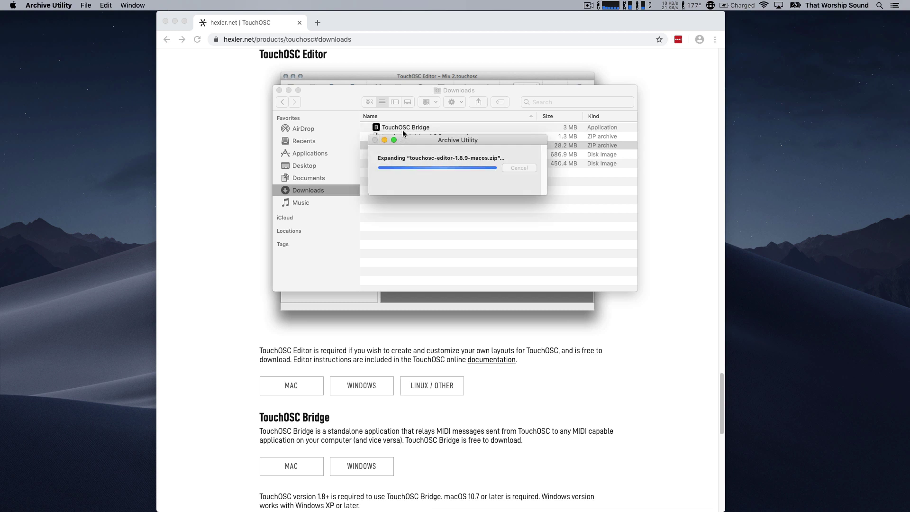
Move TouchOSC Bridge and the TouchOSC Editor app from the touchosc-editor-1.8.9-macos folder into Applications.
{"action": "left_click", "coordinate": [405, 129]}
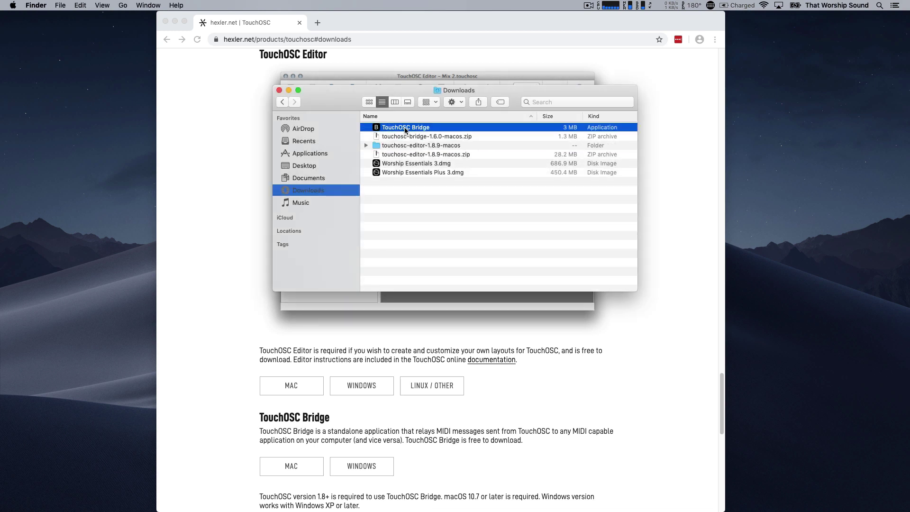
{"action": "left_click_drag", "start_coordinate": [406, 129], "coordinate": [354, 157]}
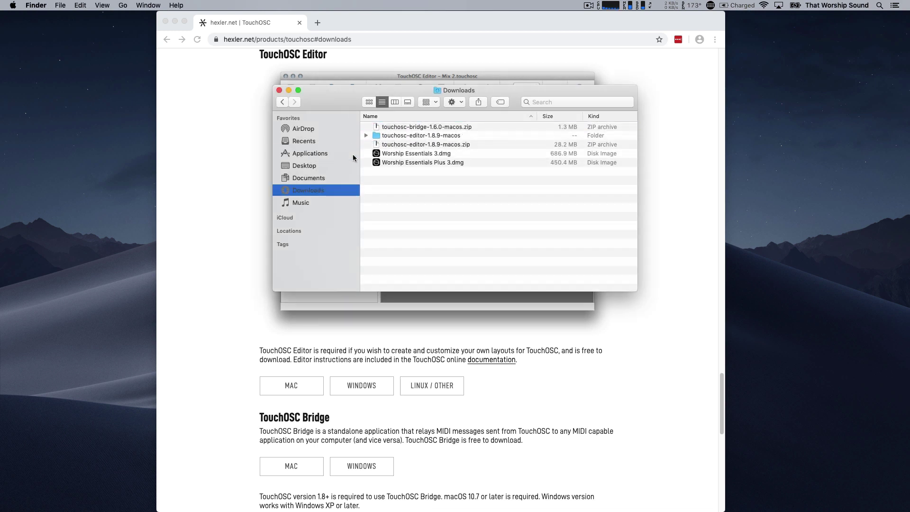
{"action": "left_click", "coordinate": [366, 137]}
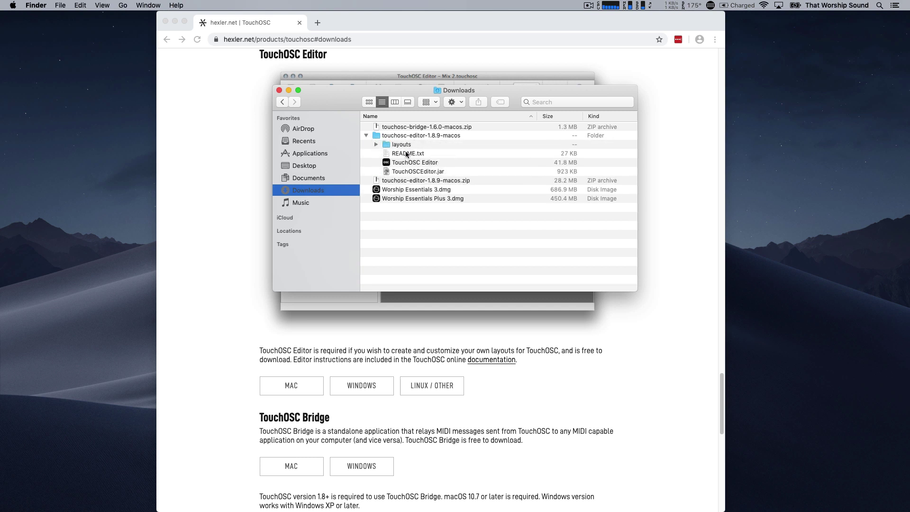
{"action": "left_click_drag", "start_coordinate": [407, 163], "coordinate": [332, 155]}
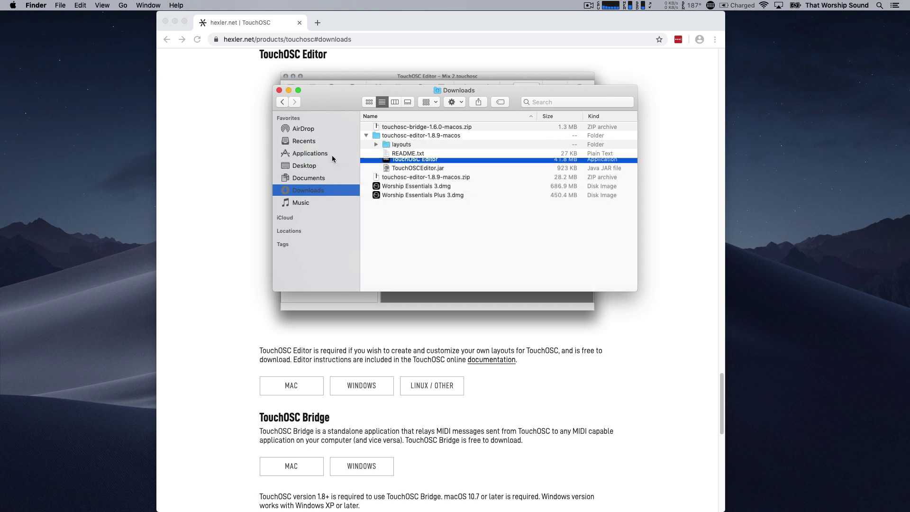
Launch TouchOSC Bridge from Applications, allowing the downloaded app to open, and choose the first MacBook Pro host on the iPad.
{"action": "left_click", "coordinate": [331, 155]}
{"action": "double_click", "coordinate": [488, 189]}
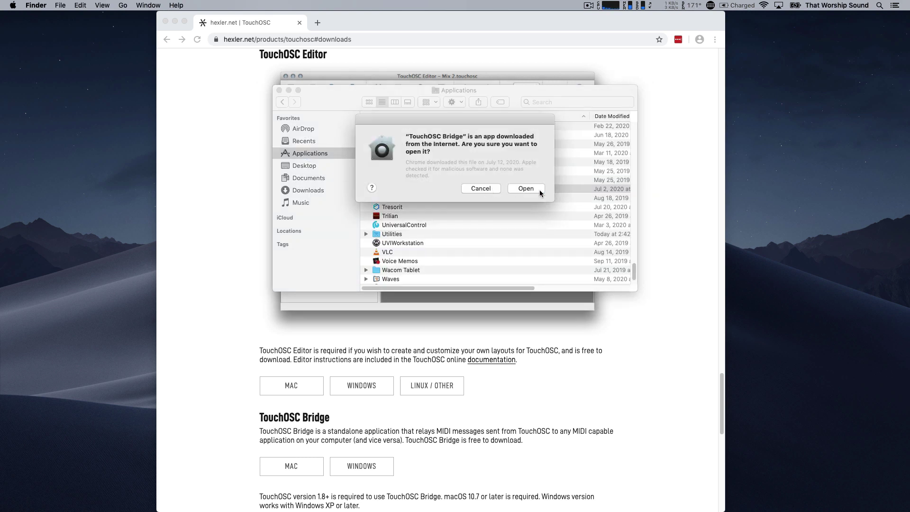
{"action": "left_click", "coordinate": [539, 189]}
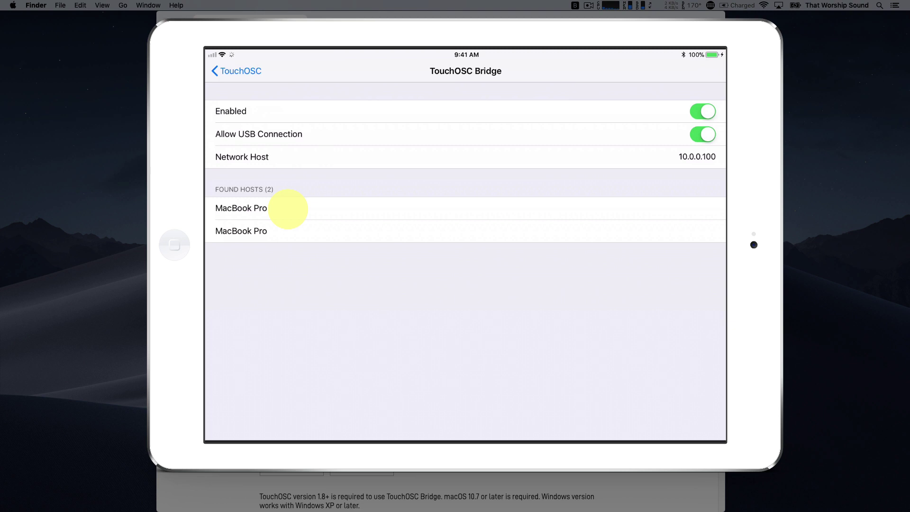
{"action": "left_click", "coordinate": [287, 209]}
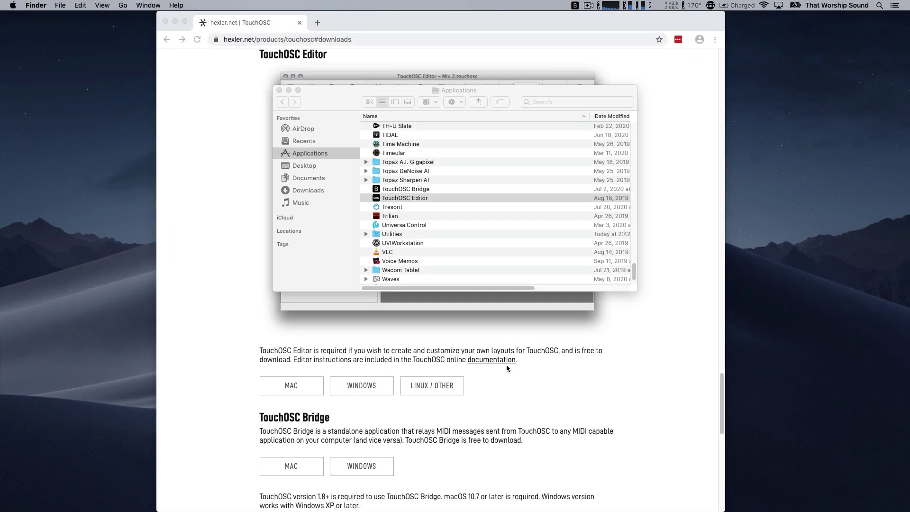
Launch TouchOSC Editor and, for opening a layout, browse to Music > MainStage > Worship Essentials 3 > Controllers > TouchOSC.
{"action": "double_click", "coordinate": [444, 200]}
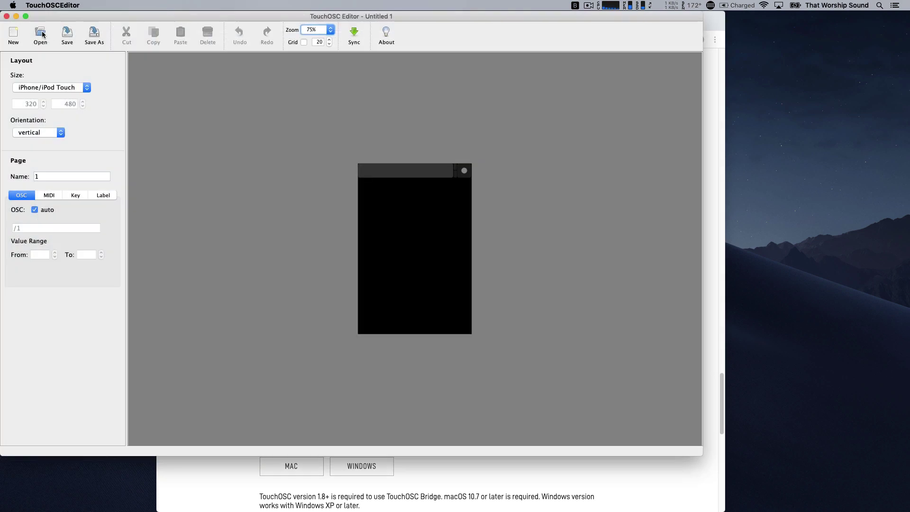
{"action": "left_click", "coordinate": [41, 33]}
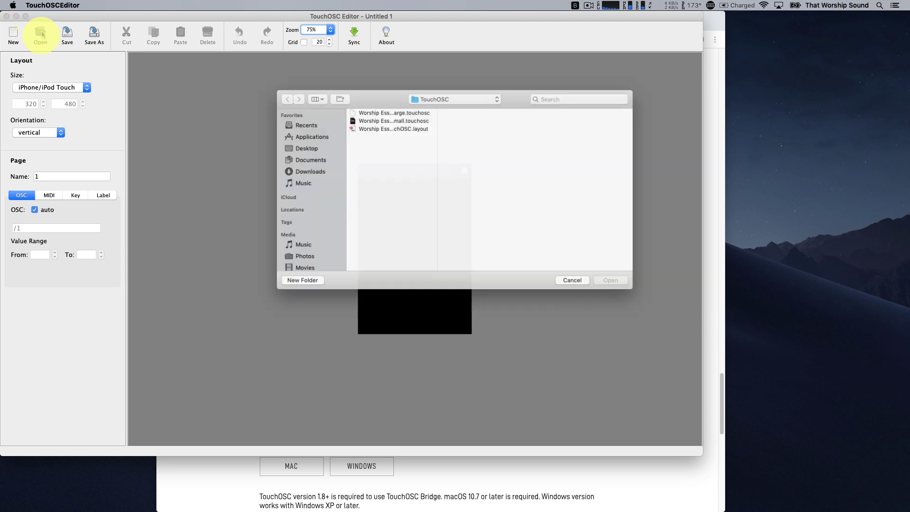
{"action": "left_click", "coordinate": [290, 183]}
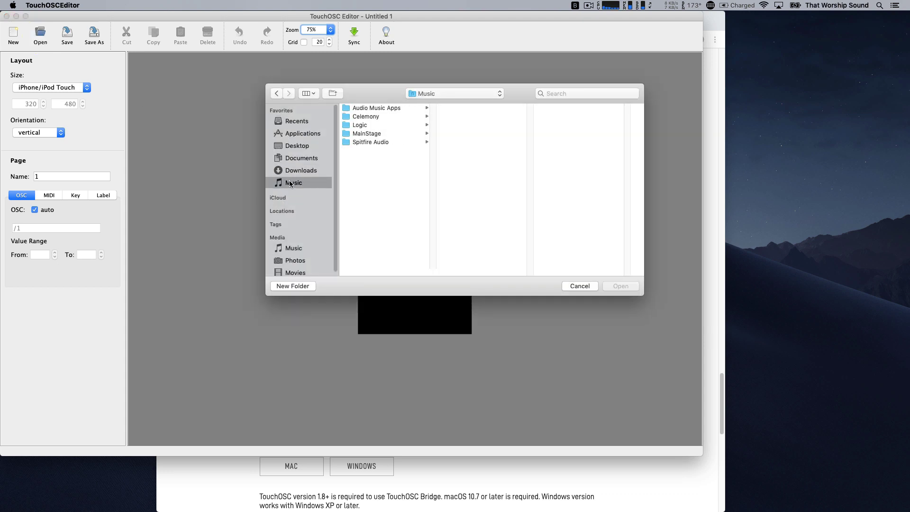
{"action": "left_click", "coordinate": [368, 134]}
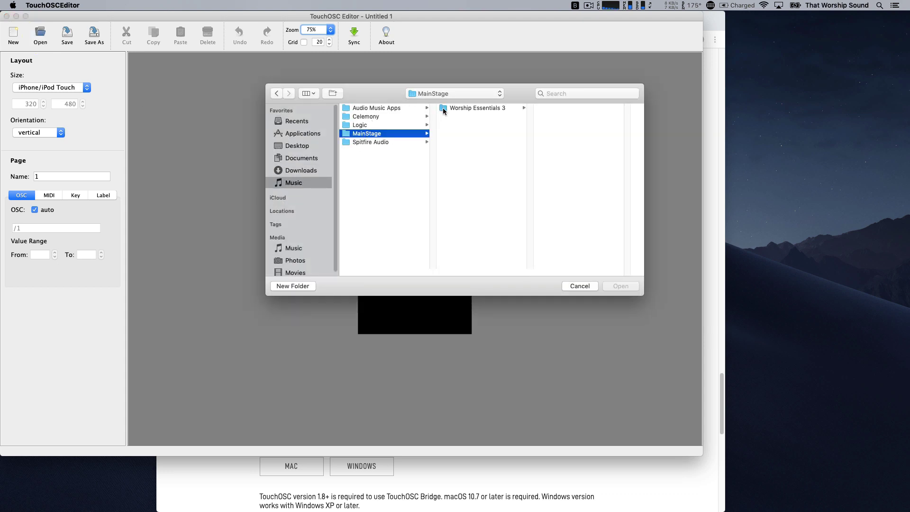
{"action": "left_click", "coordinate": [445, 110]}
{"action": "left_click", "coordinate": [568, 118]}
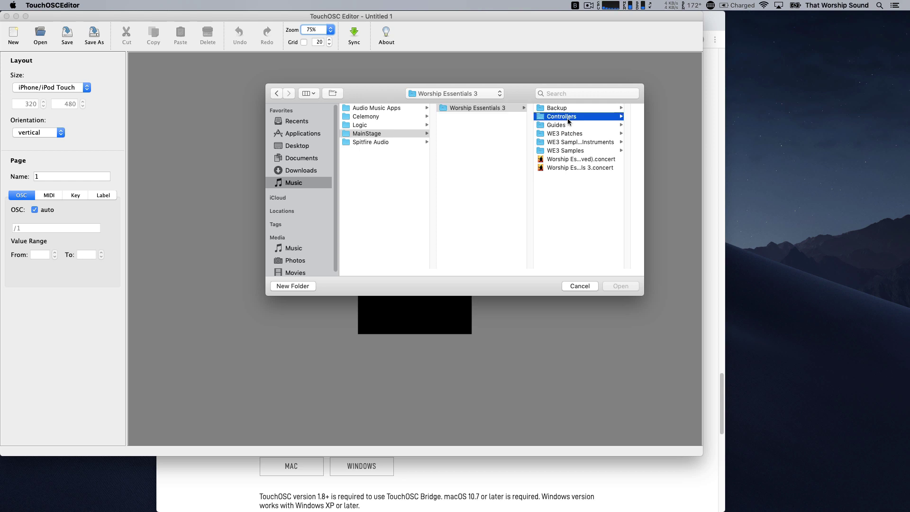
{"action": "left_click", "coordinate": [569, 119]}
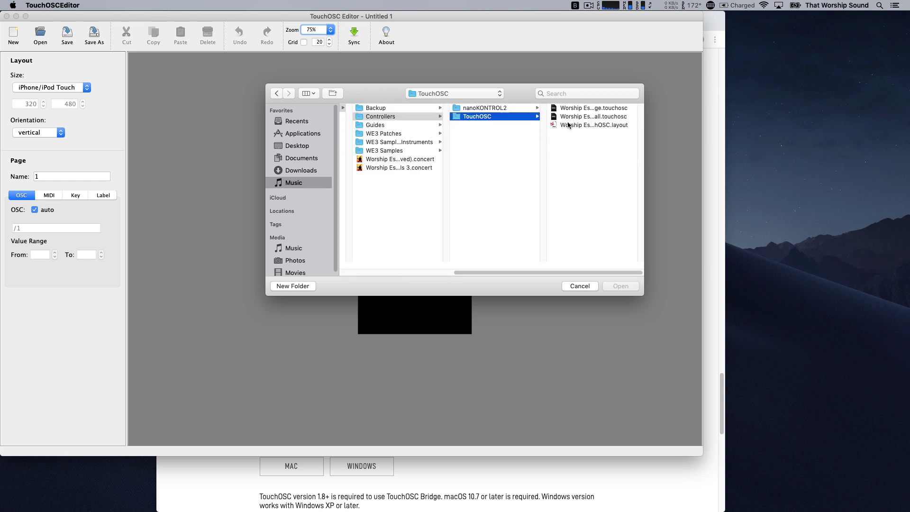
Open the Worship Essentials 3 Large.touchosc layout and start syncing it to the iPad.
{"action": "left_click", "coordinate": [580, 108]}
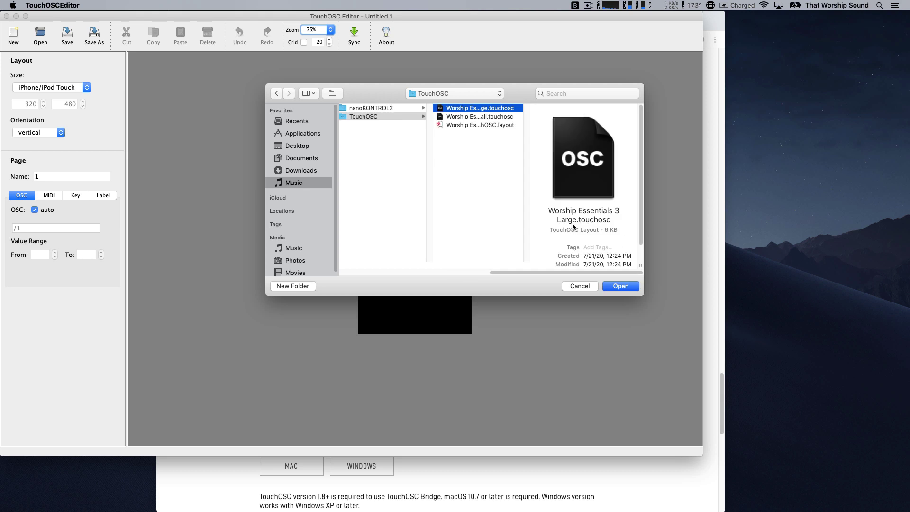
{"action": "left_click", "coordinate": [493, 118]}
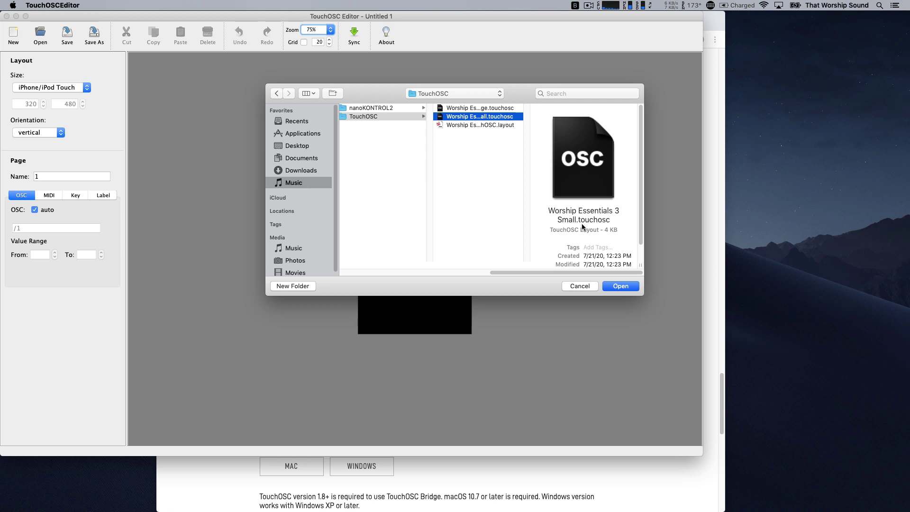
{"action": "left_click", "coordinate": [620, 286]}
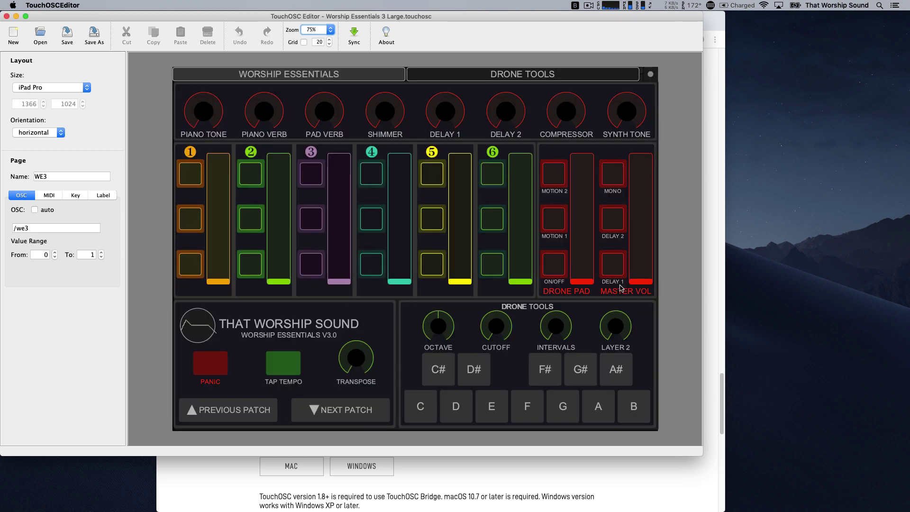
{"action": "left_click", "coordinate": [354, 33]}
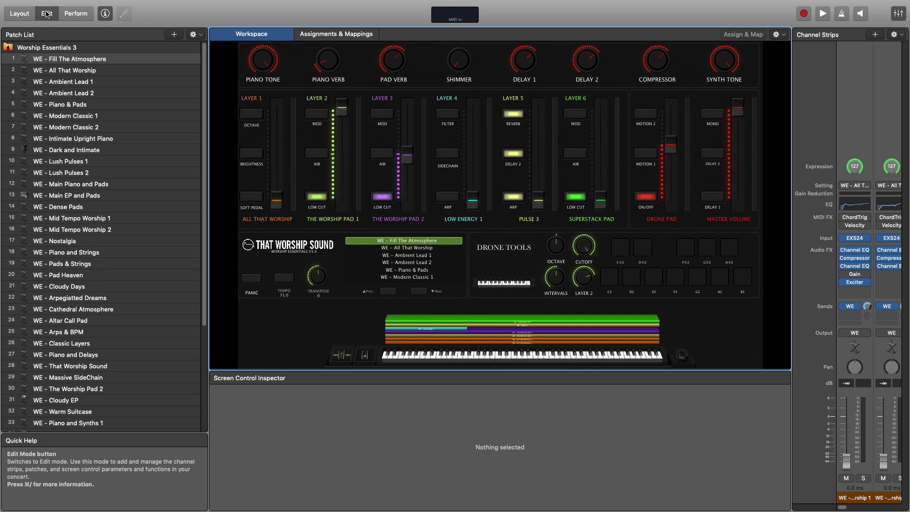
In MainStage's Layout mode, import Worship Essentials 3.0 TouchOSC.layout from the Worship Essentials 3 Controllers/TouchOSC folder, accepting that it cannot be undone.
{"action": "left_click", "coordinate": [29, 13]}
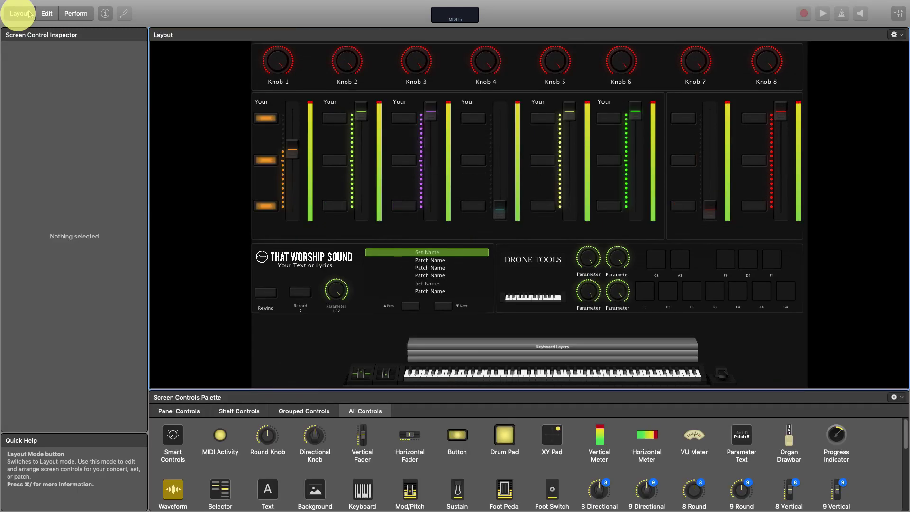
{"action": "left_click", "coordinate": [894, 35]}
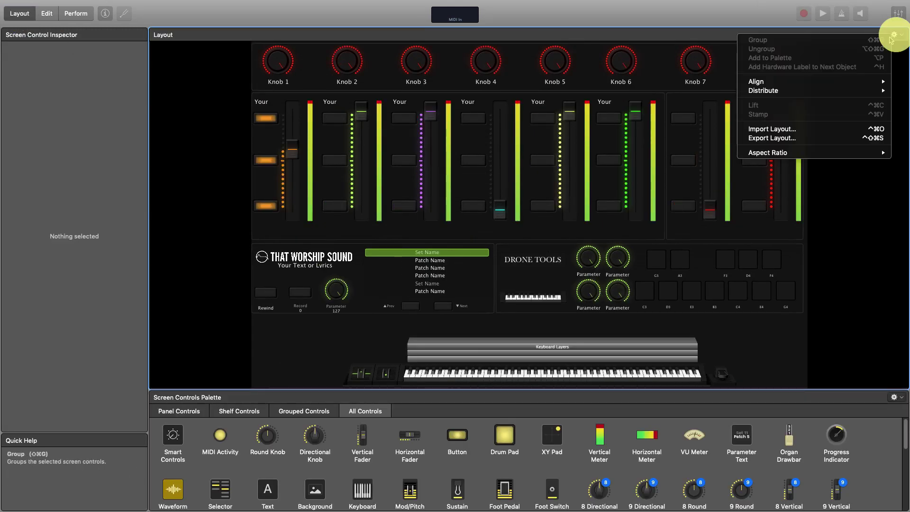
{"action": "left_click", "coordinate": [774, 129]}
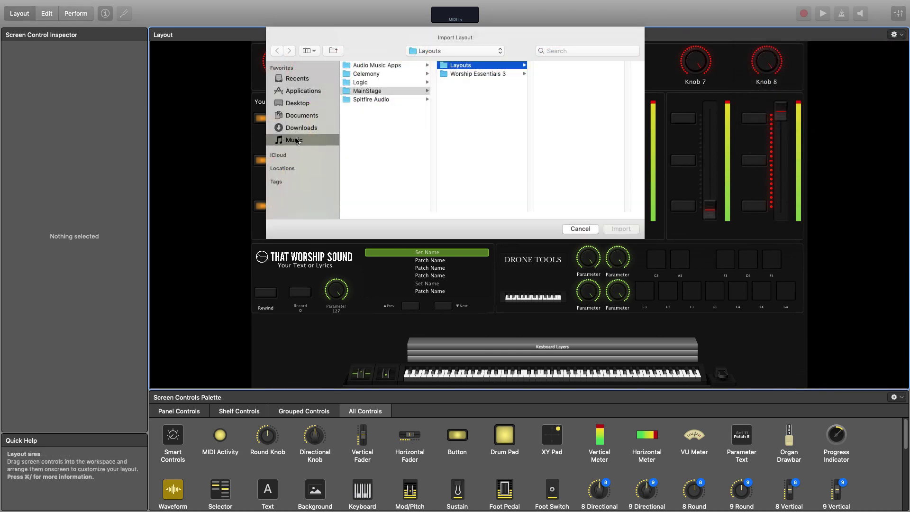
{"action": "left_click", "coordinate": [367, 91]}
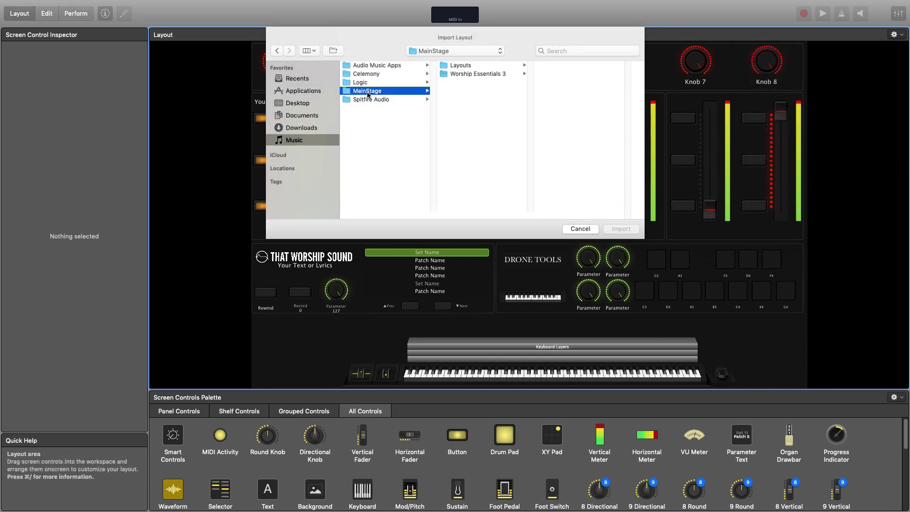
{"action": "left_click", "coordinate": [482, 74]}
{"action": "left_click", "coordinate": [564, 74]}
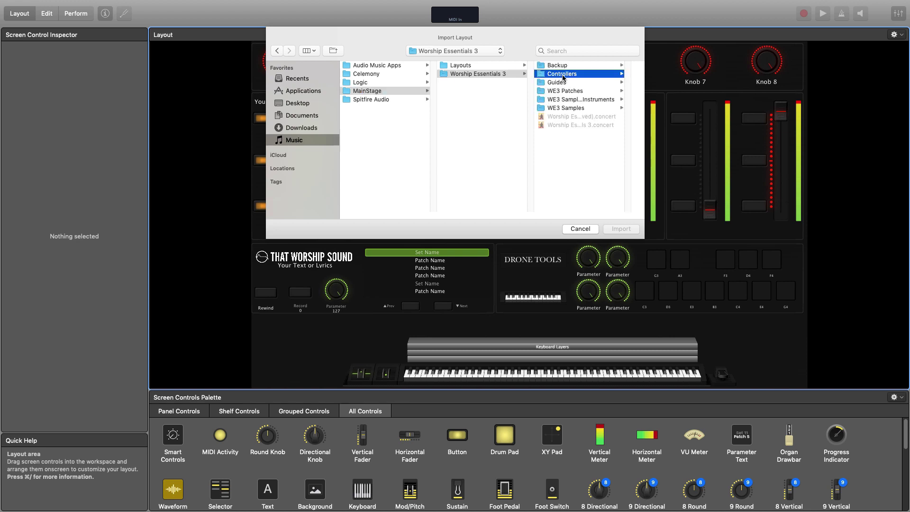
{"action": "left_click", "coordinate": [575, 75]}
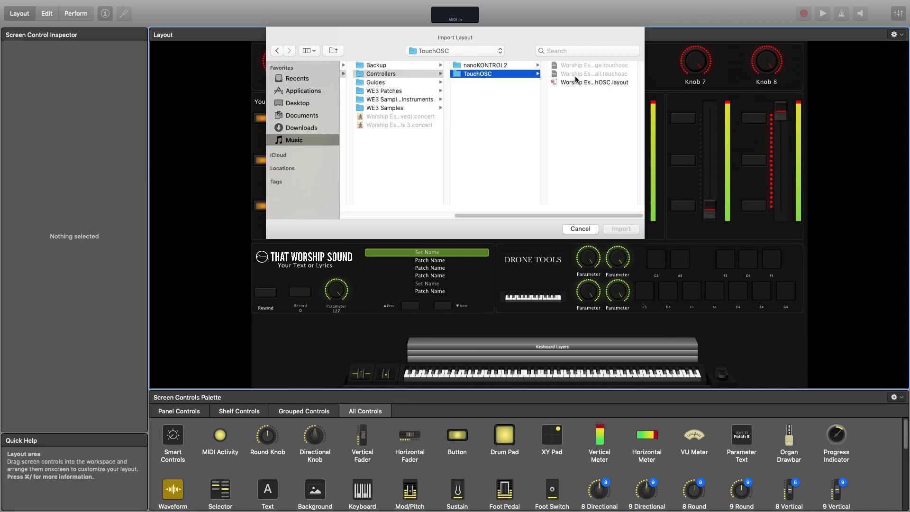
{"action": "left_click", "coordinate": [576, 83]}
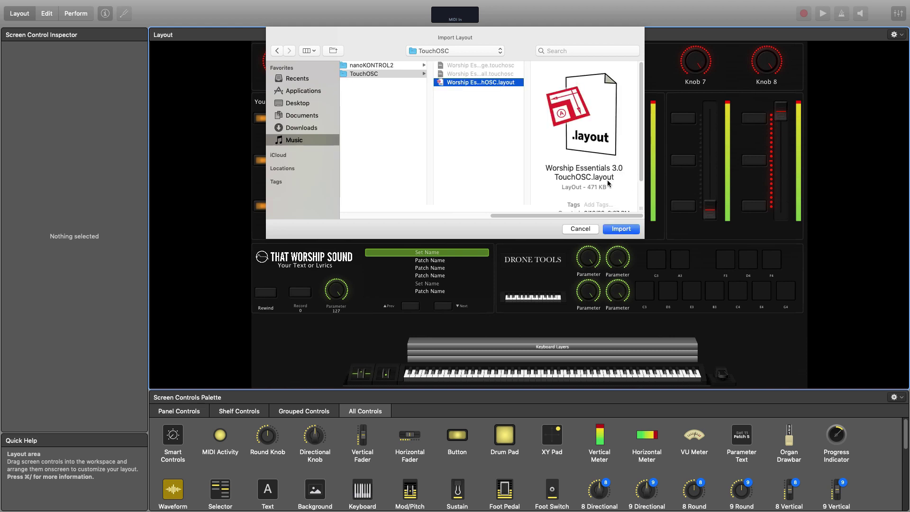
{"action": "left_click", "coordinate": [622, 229]}
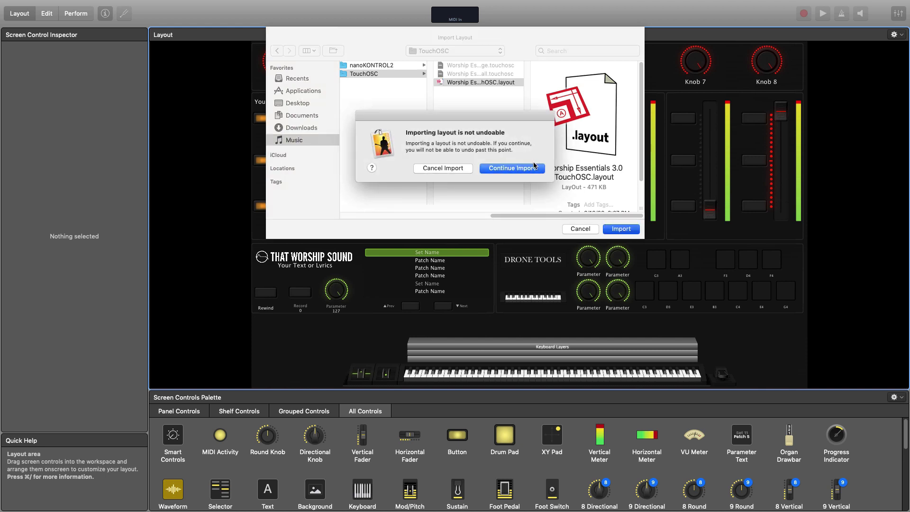
{"action": "left_click", "coordinate": [533, 170]}
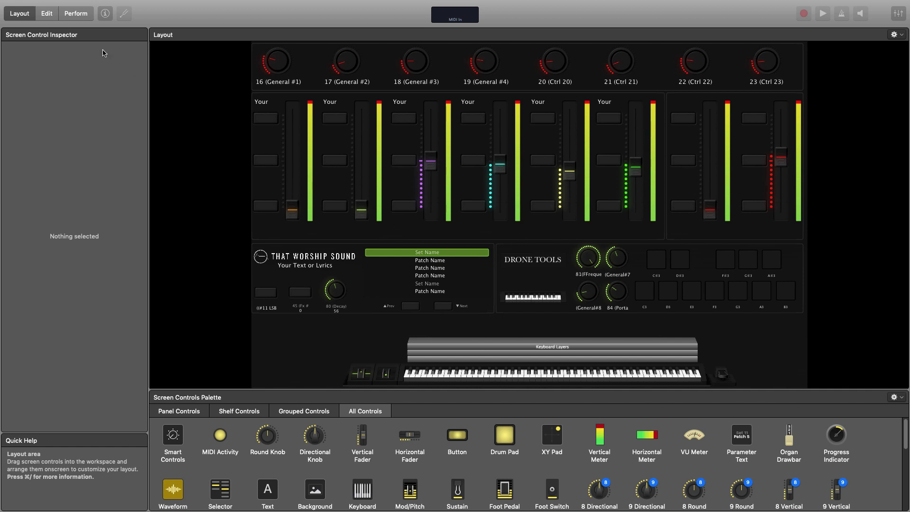
Assign the main keyboard, sustain pedal and modulation wheel screen controls to the physical keyboard's hardware, and return to Edit mode.
{"action": "left_click", "coordinate": [515, 376]}
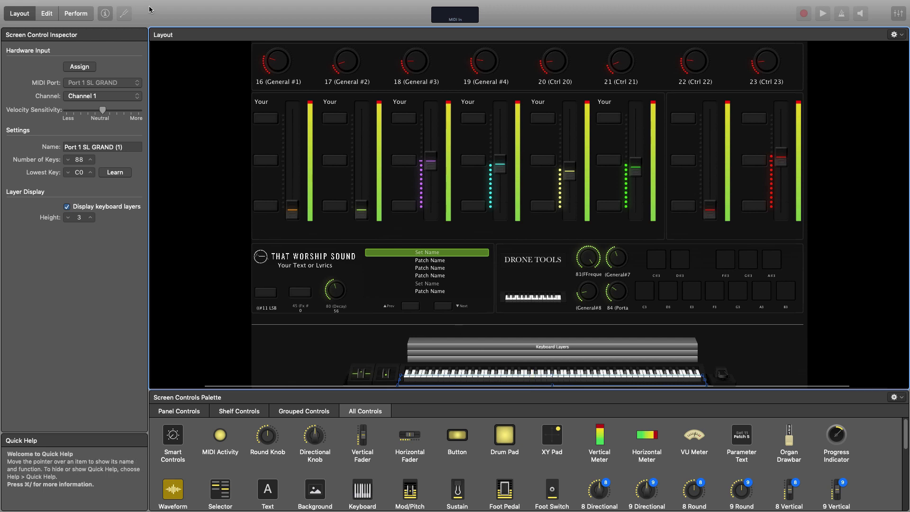
{"action": "left_click", "coordinate": [72, 67]}
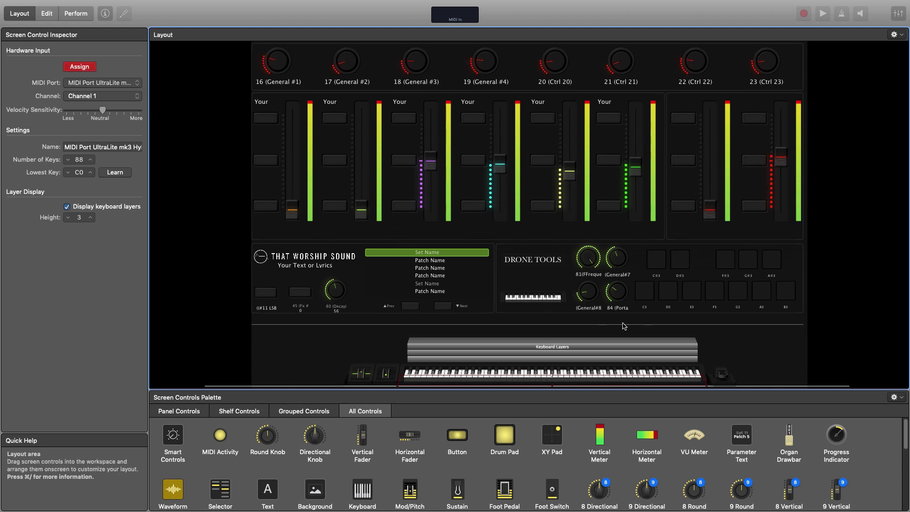
{"action": "left_click", "coordinate": [723, 375]}
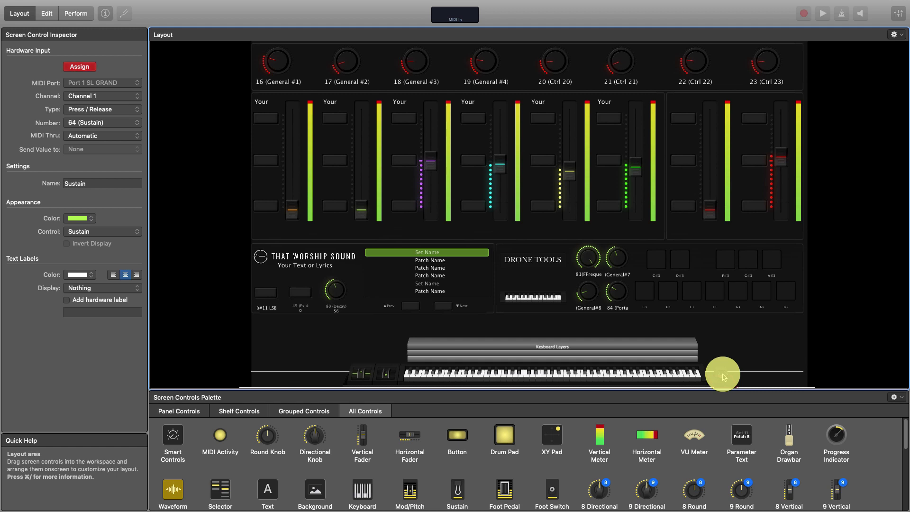
{"action": "left_click", "coordinate": [388, 375]}
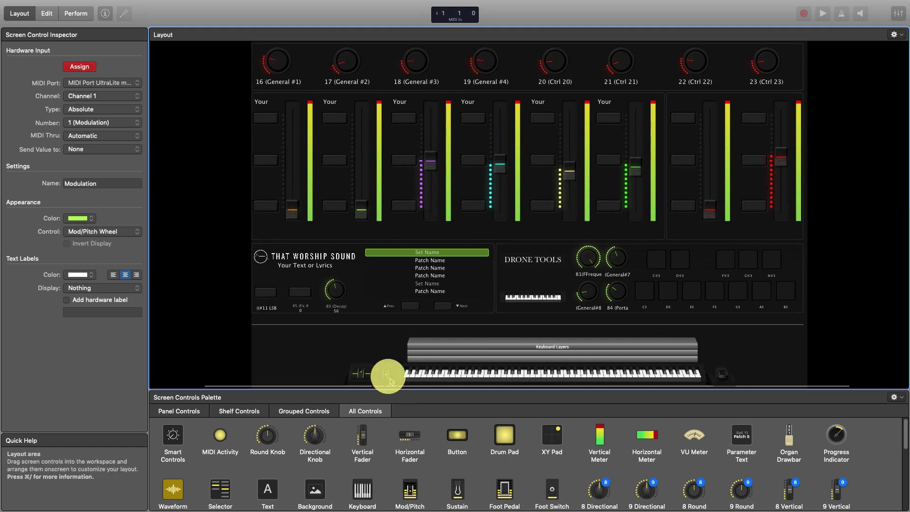
{"action": "left_click", "coordinate": [54, 14]}
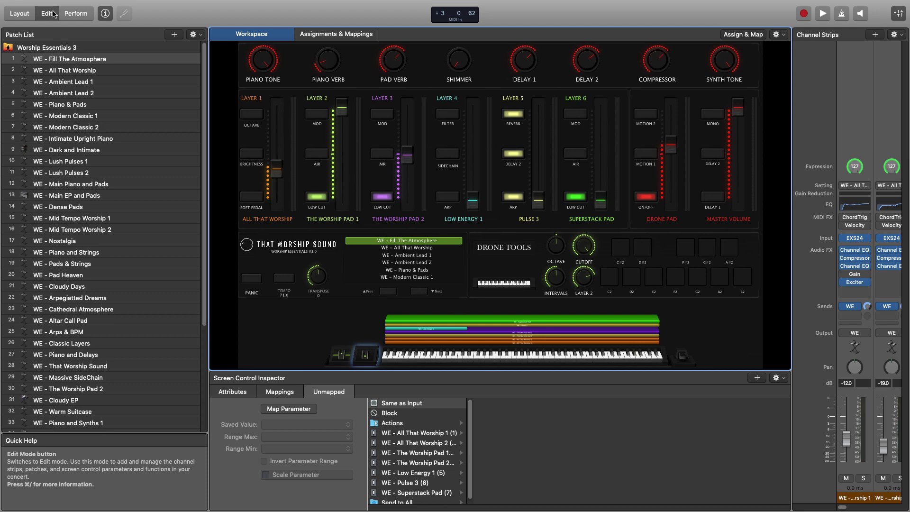
In Layout mode, choose Worship Essentials 3.0 nanoKONTROL2.layout from the Worship Essentials 3 Controllers/nanoKONTROL2 folder as the layout to import.
{"action": "left_click", "coordinate": [19, 13]}
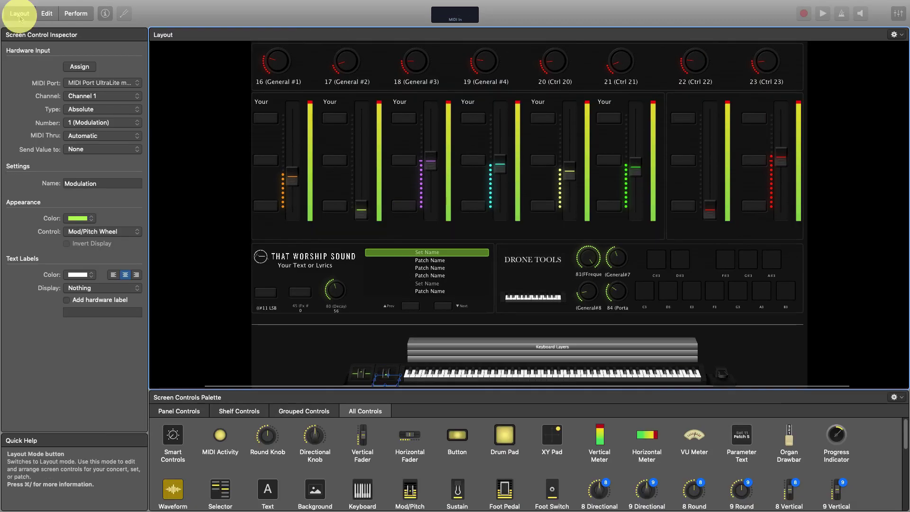
{"action": "left_click", "coordinate": [899, 35]}
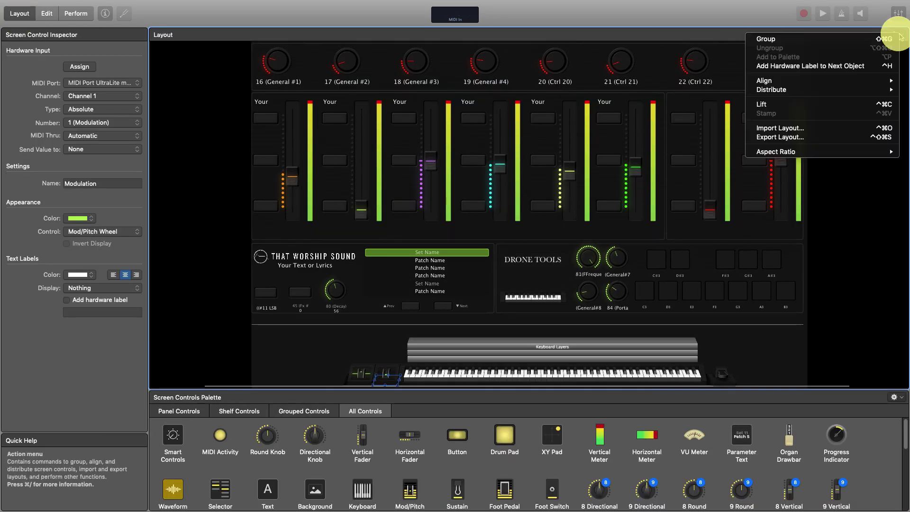
{"action": "left_click", "coordinate": [811, 131]}
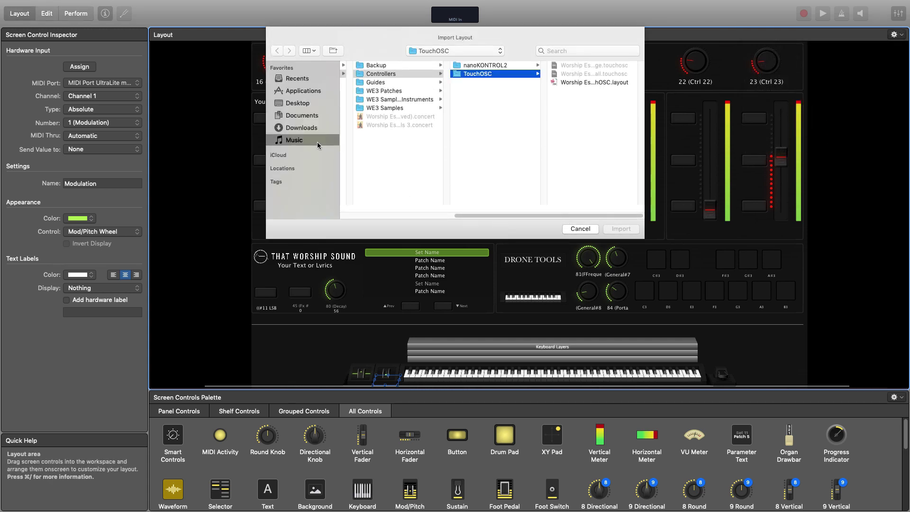
{"action": "left_click", "coordinate": [318, 143]}
{"action": "left_click", "coordinate": [404, 92]}
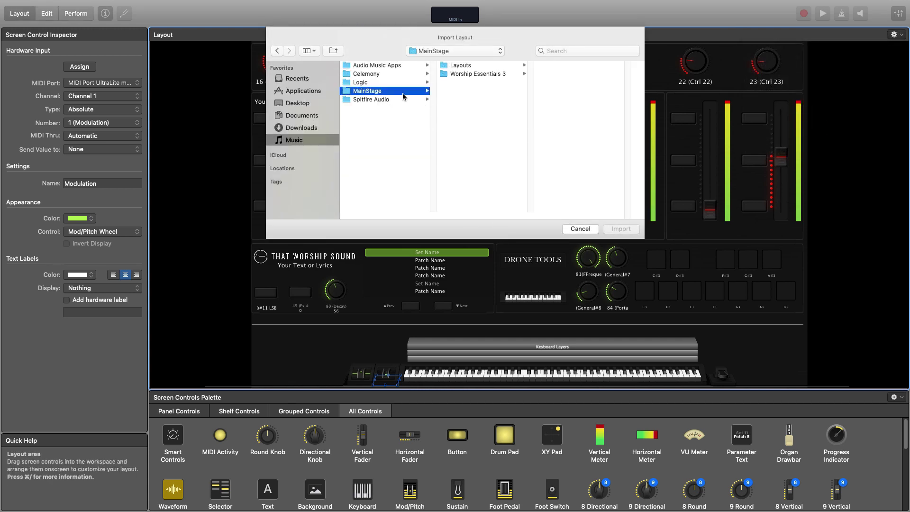
{"action": "left_click", "coordinate": [464, 77]}
{"action": "left_click", "coordinate": [567, 74]}
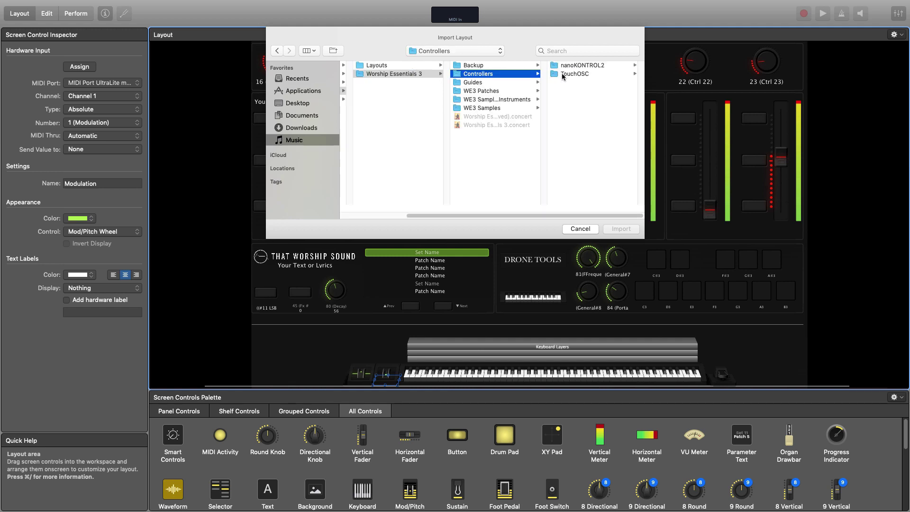
{"action": "left_click", "coordinate": [575, 67]}
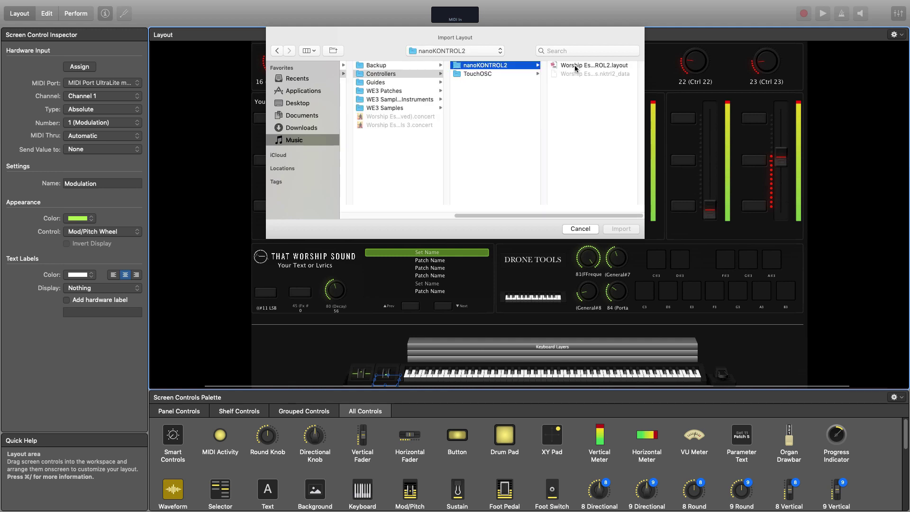
{"action": "left_click", "coordinate": [575, 66]}
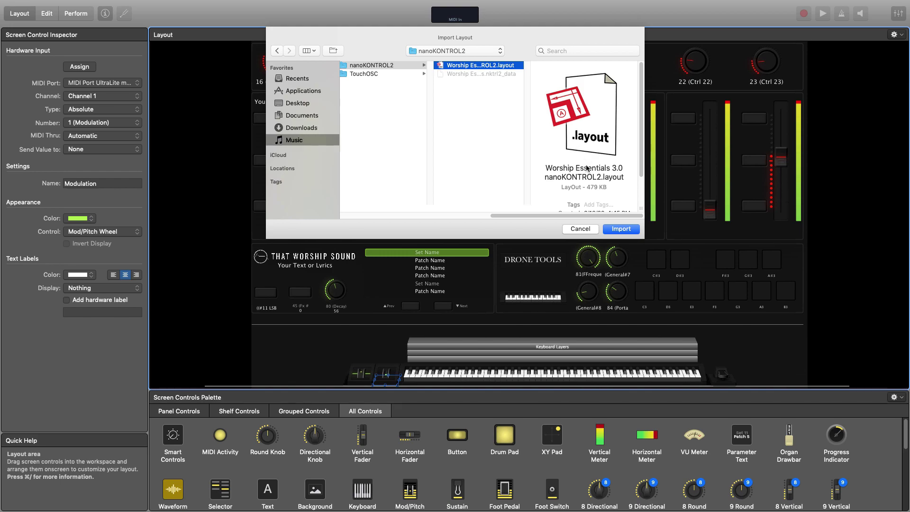